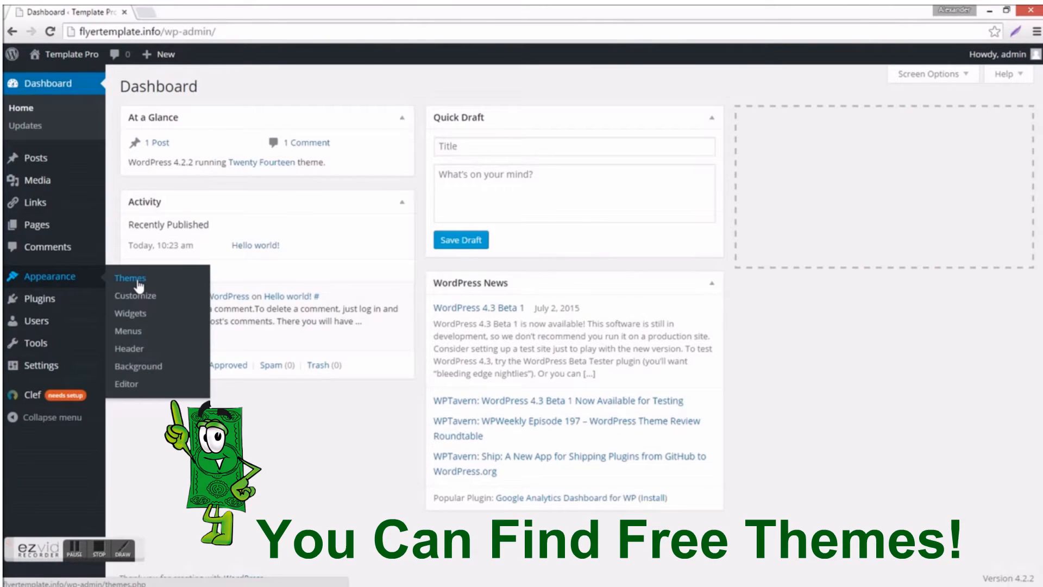
- View the Upload Theme zip option, then return to browsing installable themes
left_click(139, 281)
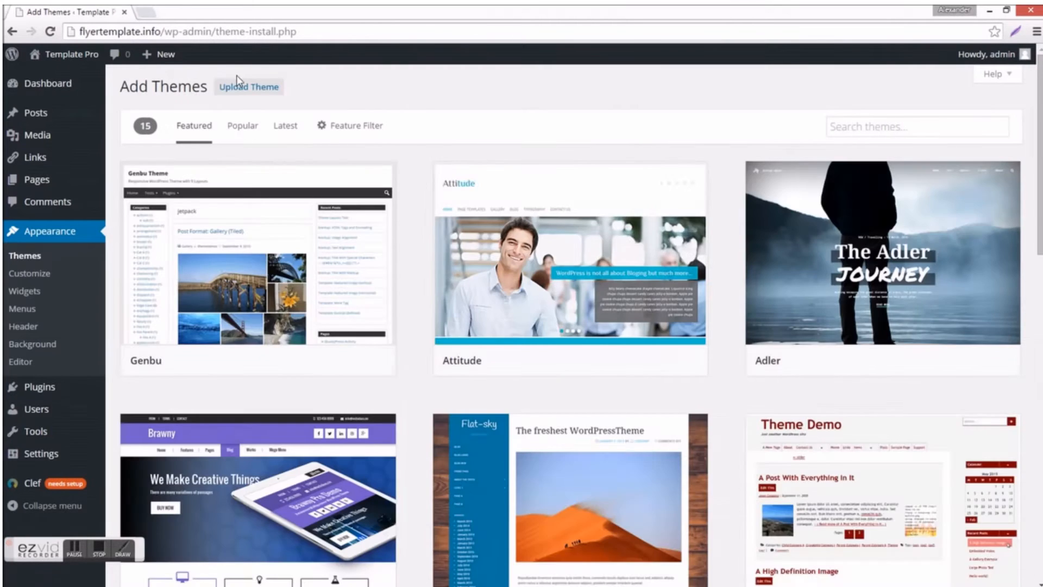
left_click(243, 88)
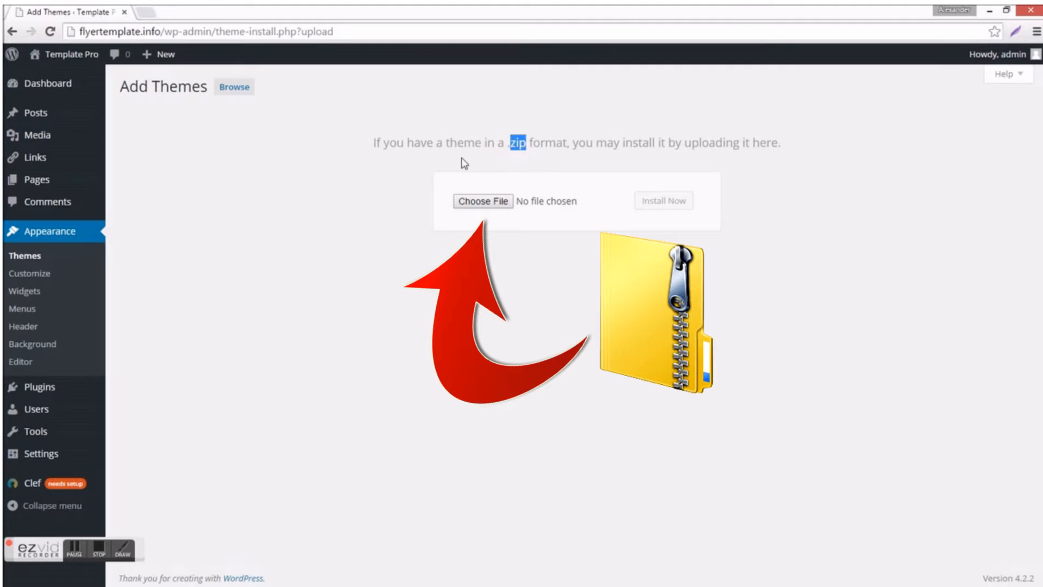
left_click(234, 86)
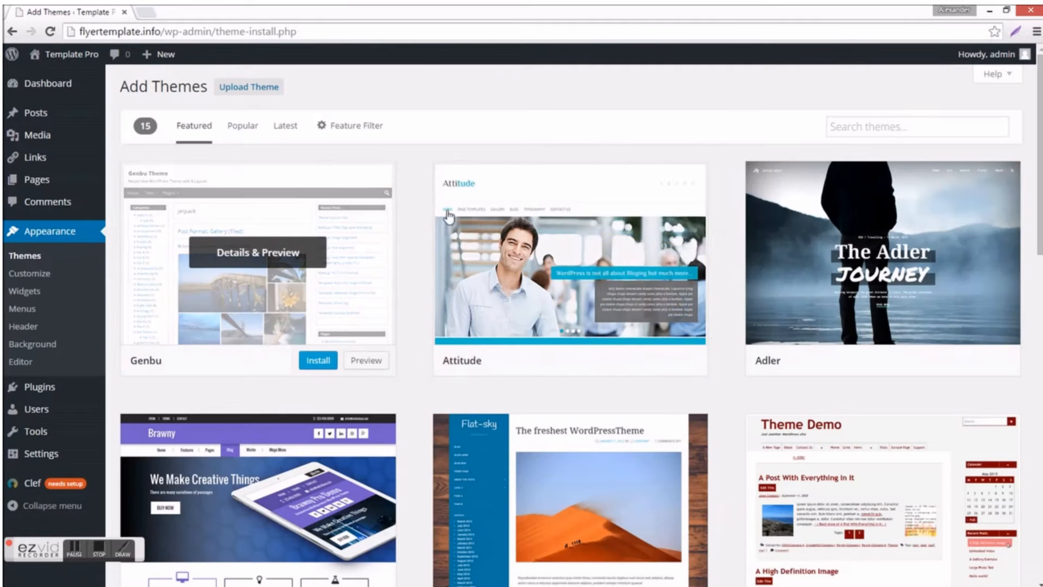
scroll(451, 323, "down", 3)
scroll(451, 322, "up", 3)
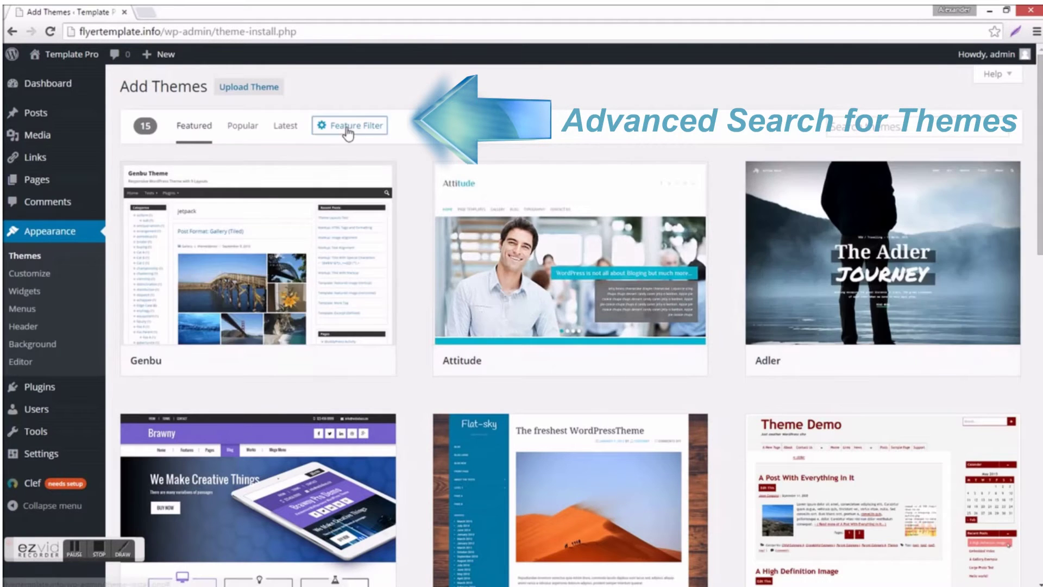
- Filter themes with the Feature Filter to Blue colour and Responsive Layout
left_click(348, 126)
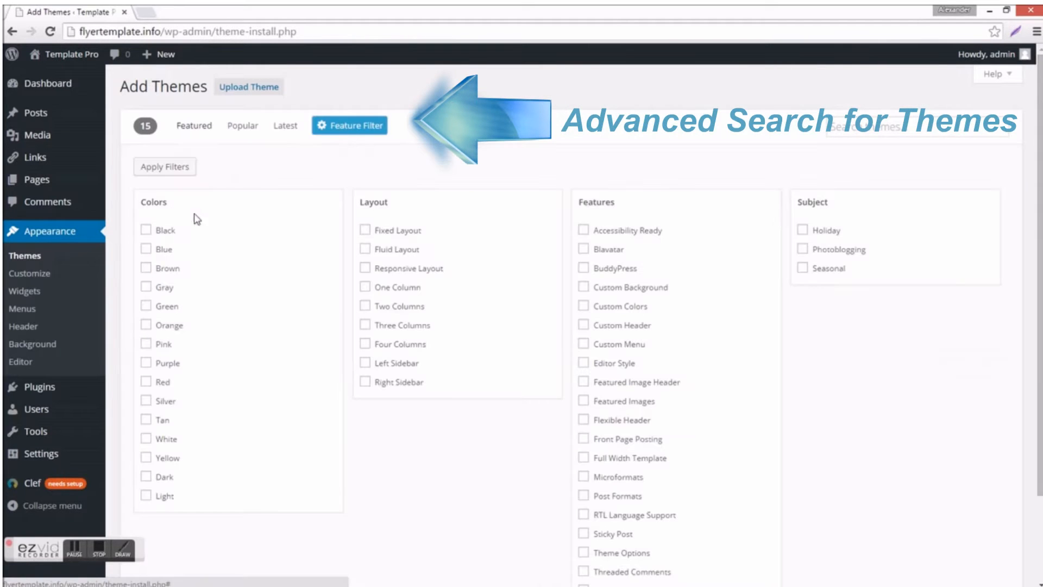
left_click(146, 250)
left_click(164, 167)
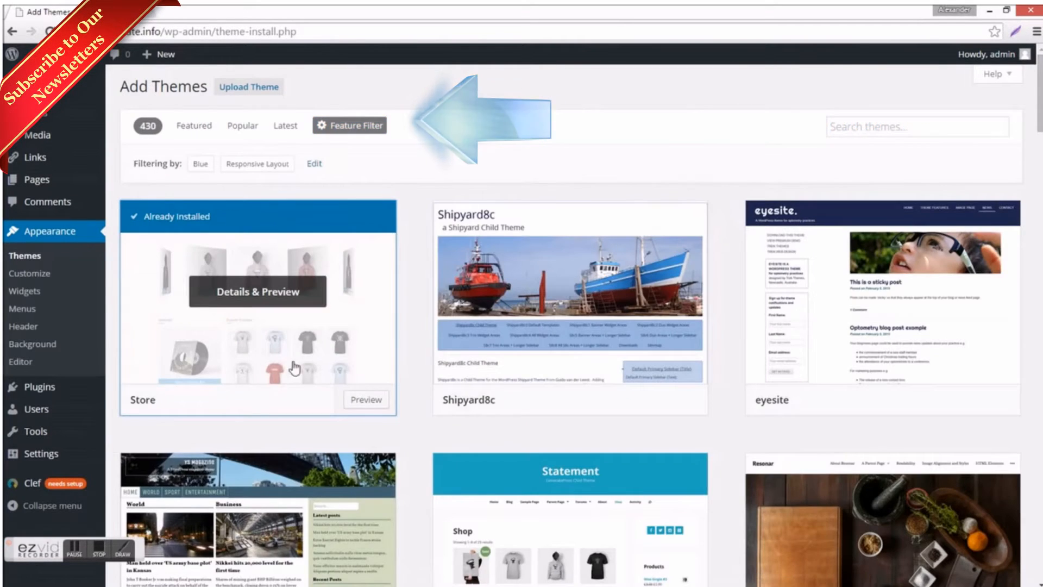
scroll(424, 375, "down", 3)
scroll(424, 375, "down", 3)
scroll(422, 375, "up", 8)
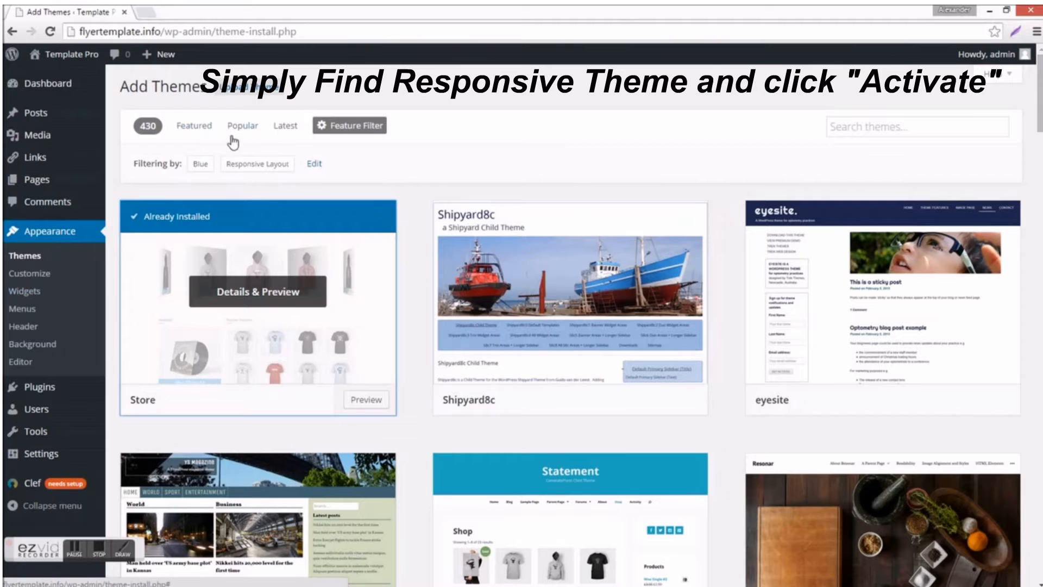
- Return to the installed themes list from the admin menu
left_click(26, 256)
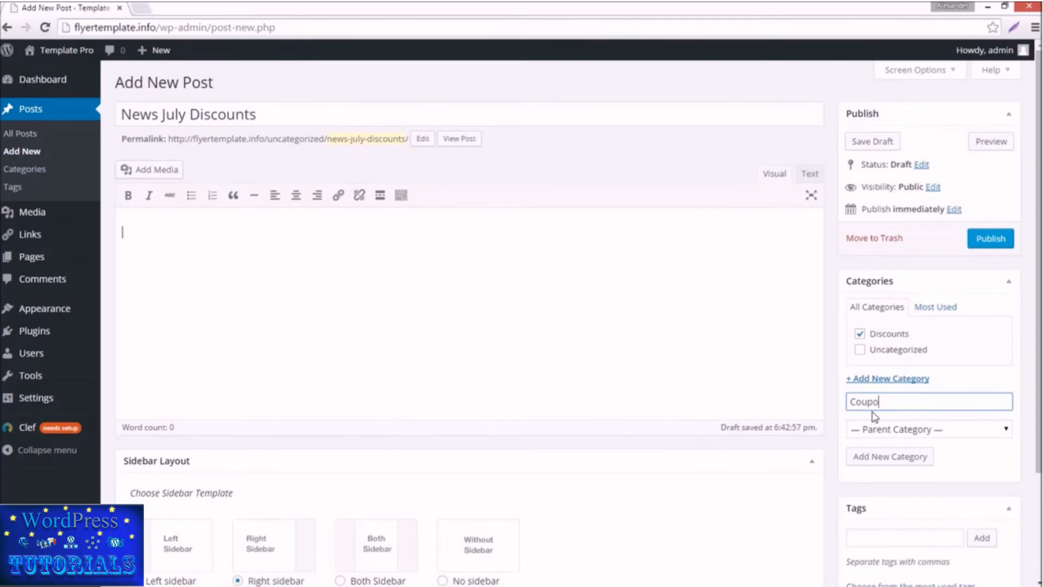
type("Offers")
- Add Coupons and Offers as categories, publish the post, and go to the Categories list
key("Return")
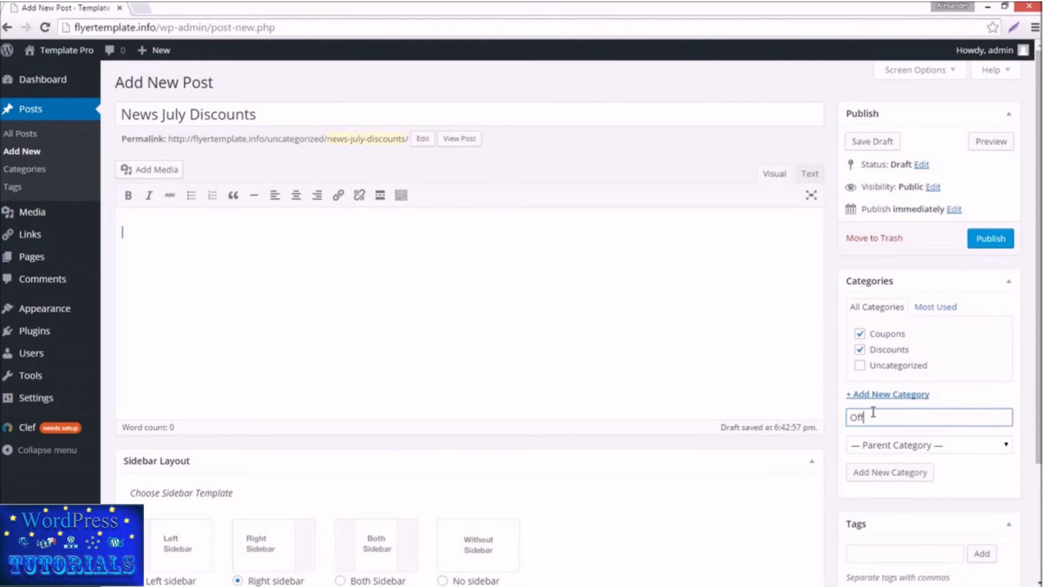
key("Return")
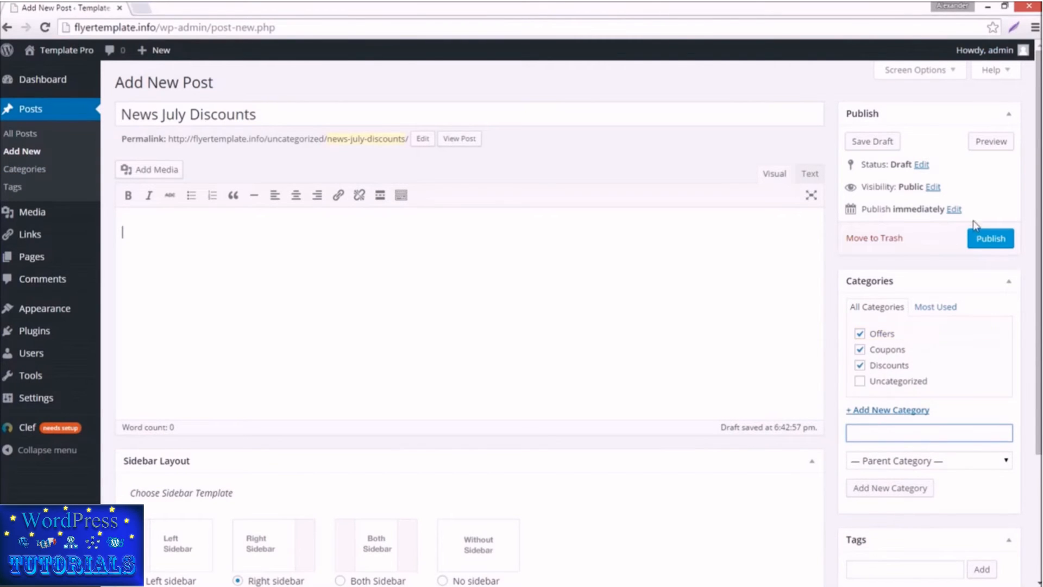
left_click(991, 240)
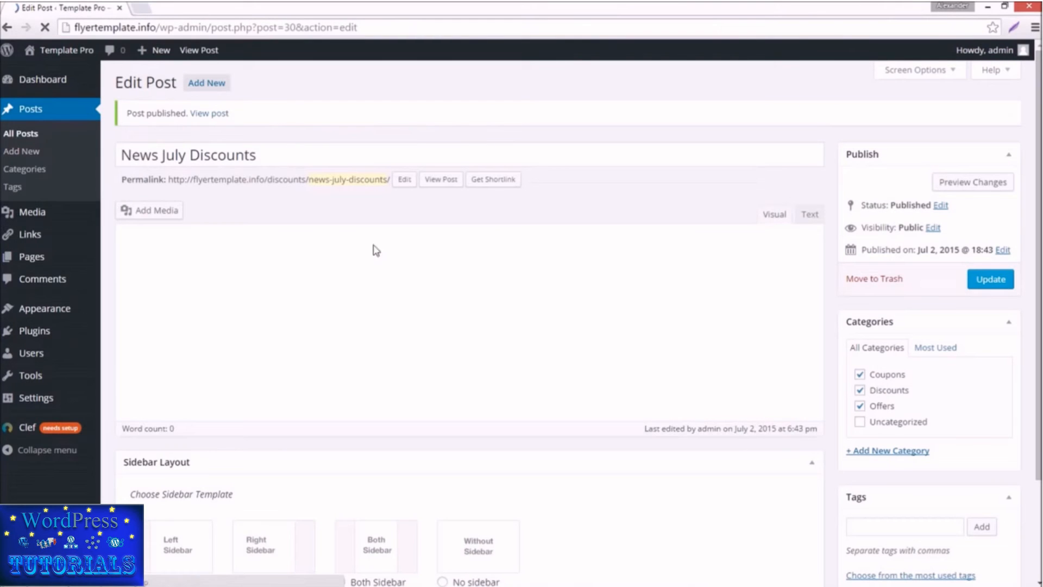
left_click(23, 170)
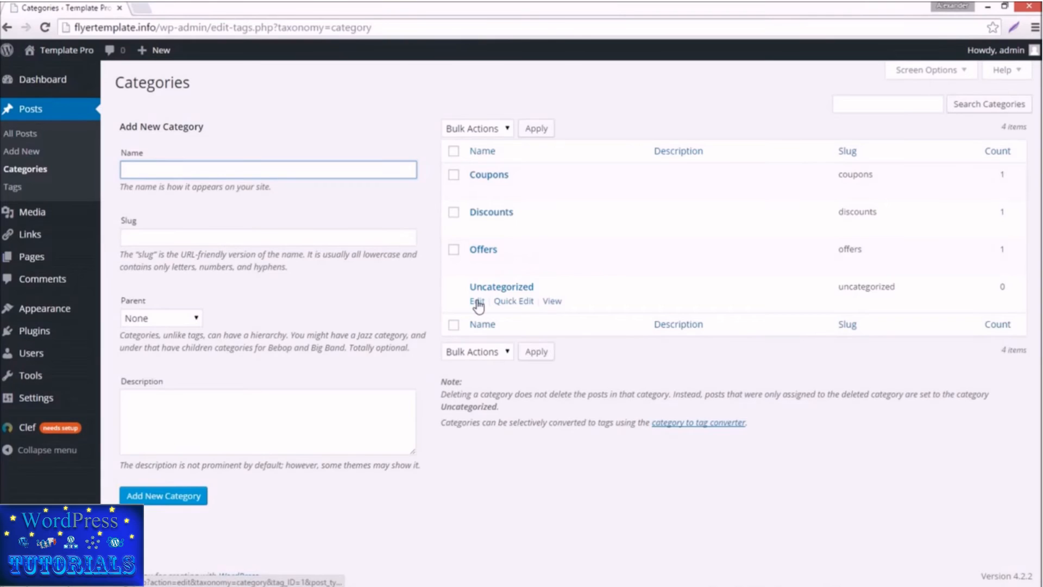
- Edit Uncategorized: name News, slug news, check Parent options, and begin its description
left_click(477, 302)
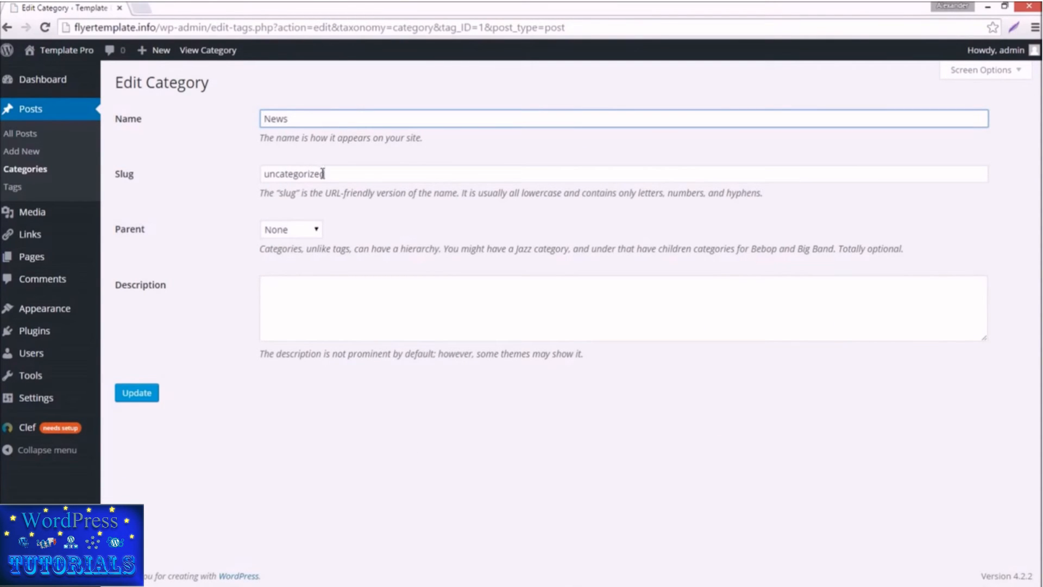
left_click_drag(324, 174, 12, 189)
type("news")
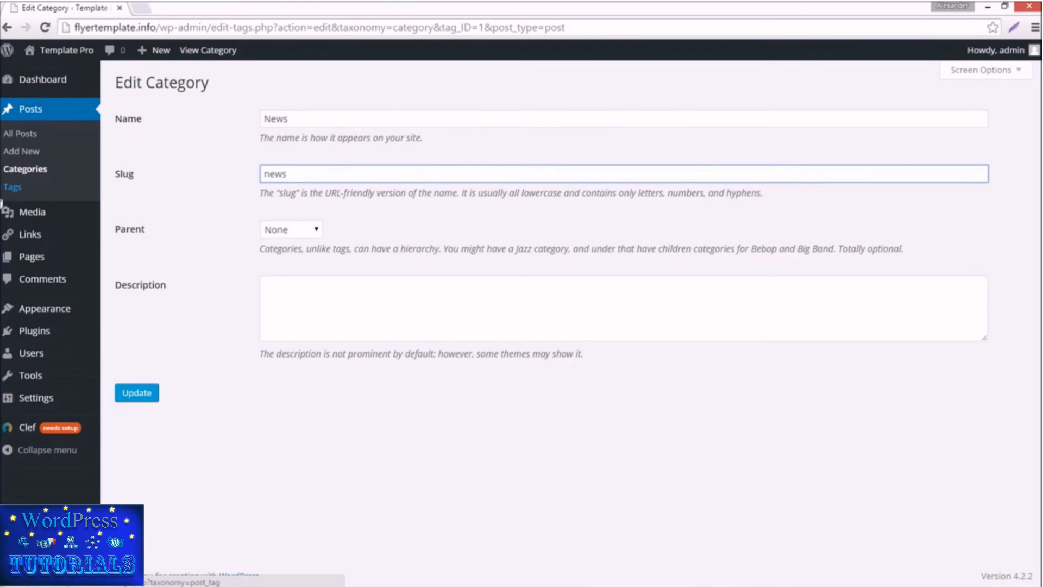
left_click(350, 289)
left_click(310, 229)
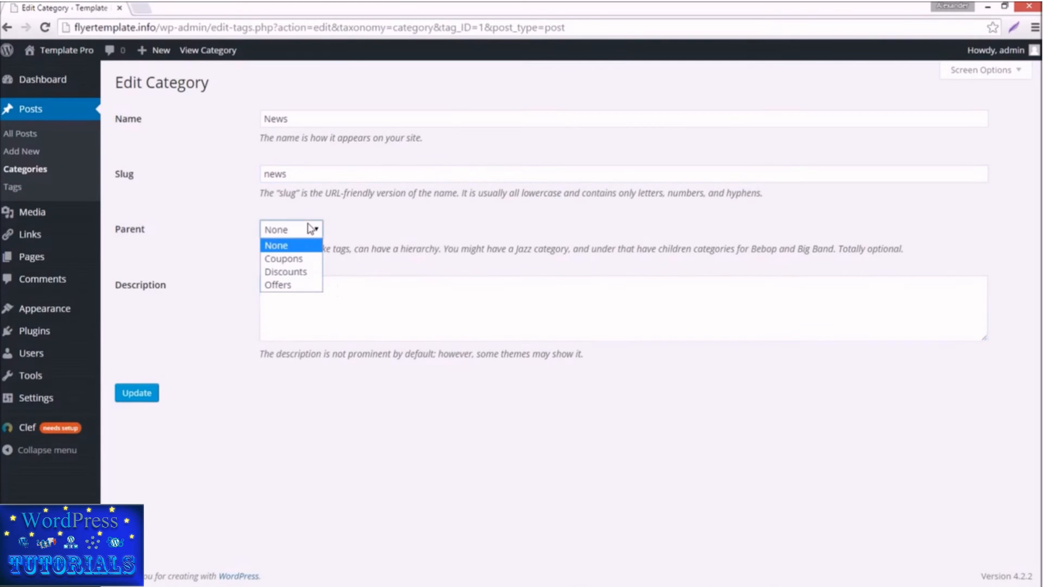
left_click(422, 326)
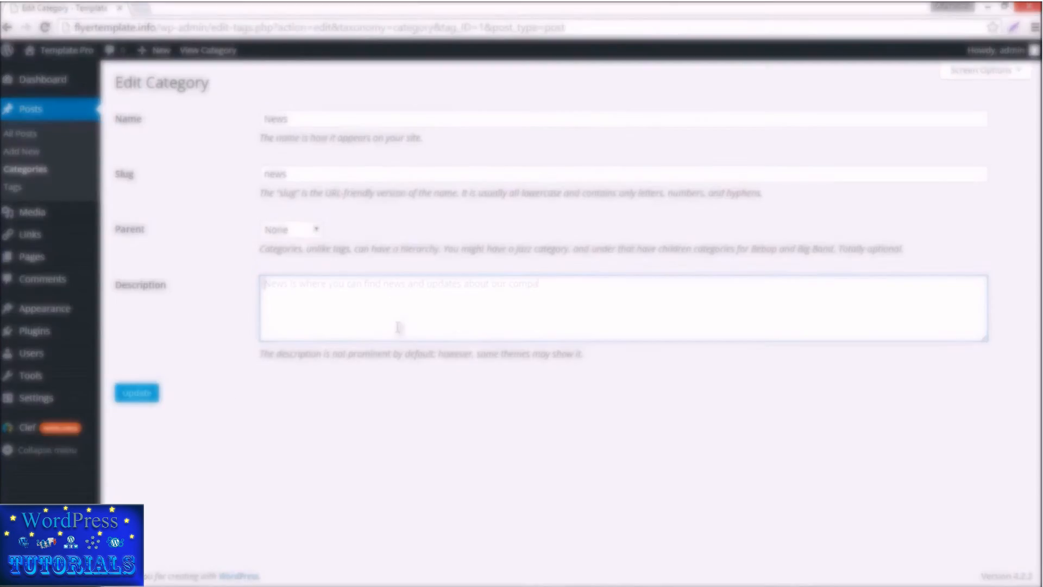